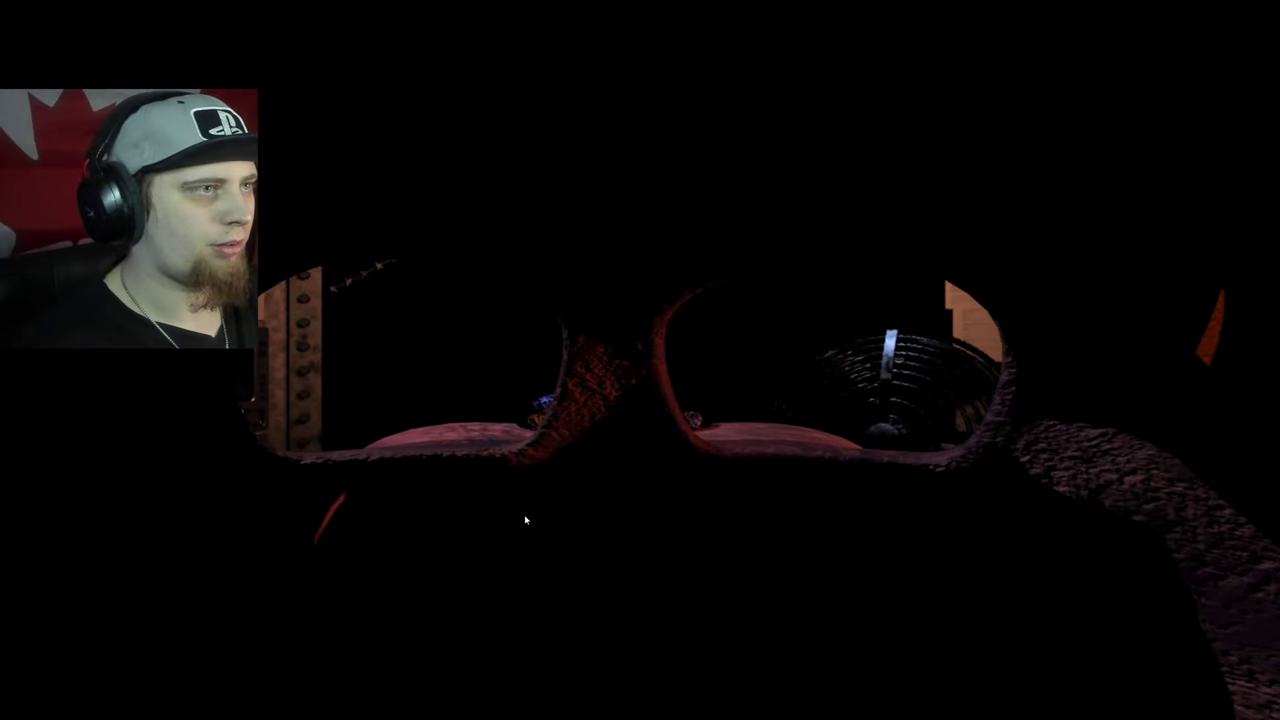
Step: Remove the mask, flash the hallway, then wind the CAM 11 music box full
{"action": "key", "text": "ctrl"}
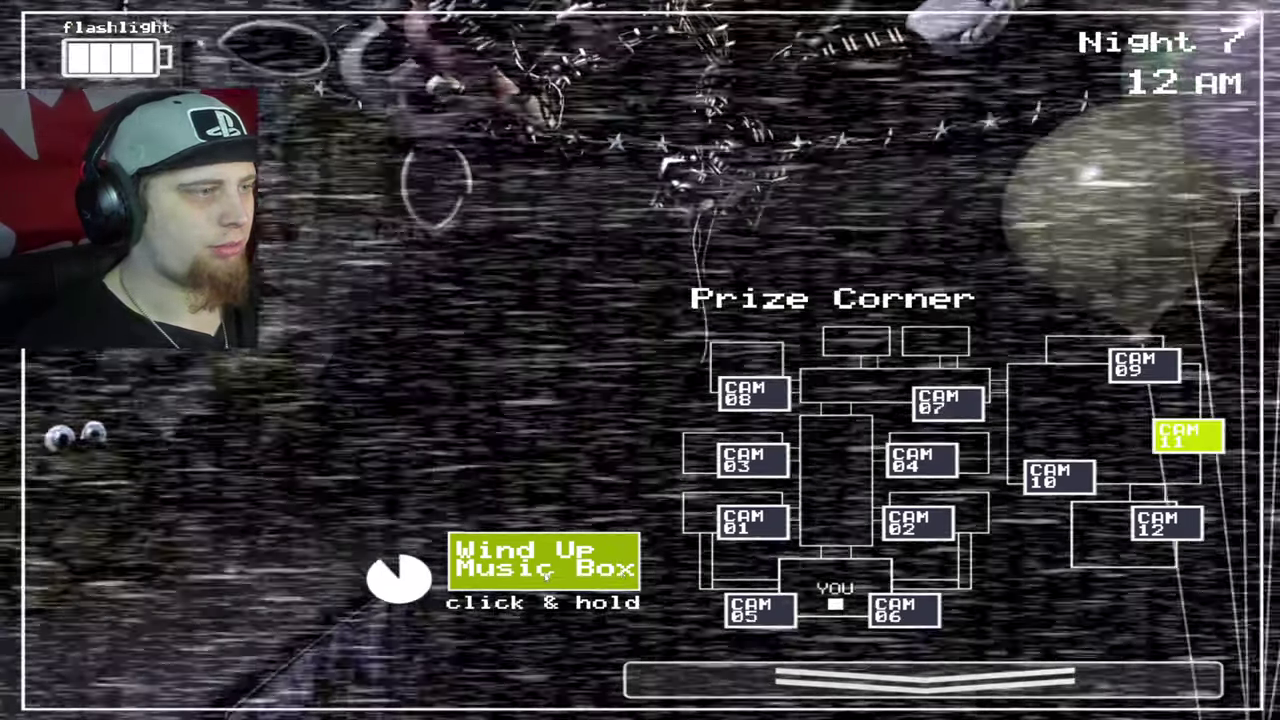
{"action": "left_click", "coordinate": [399, 578]}
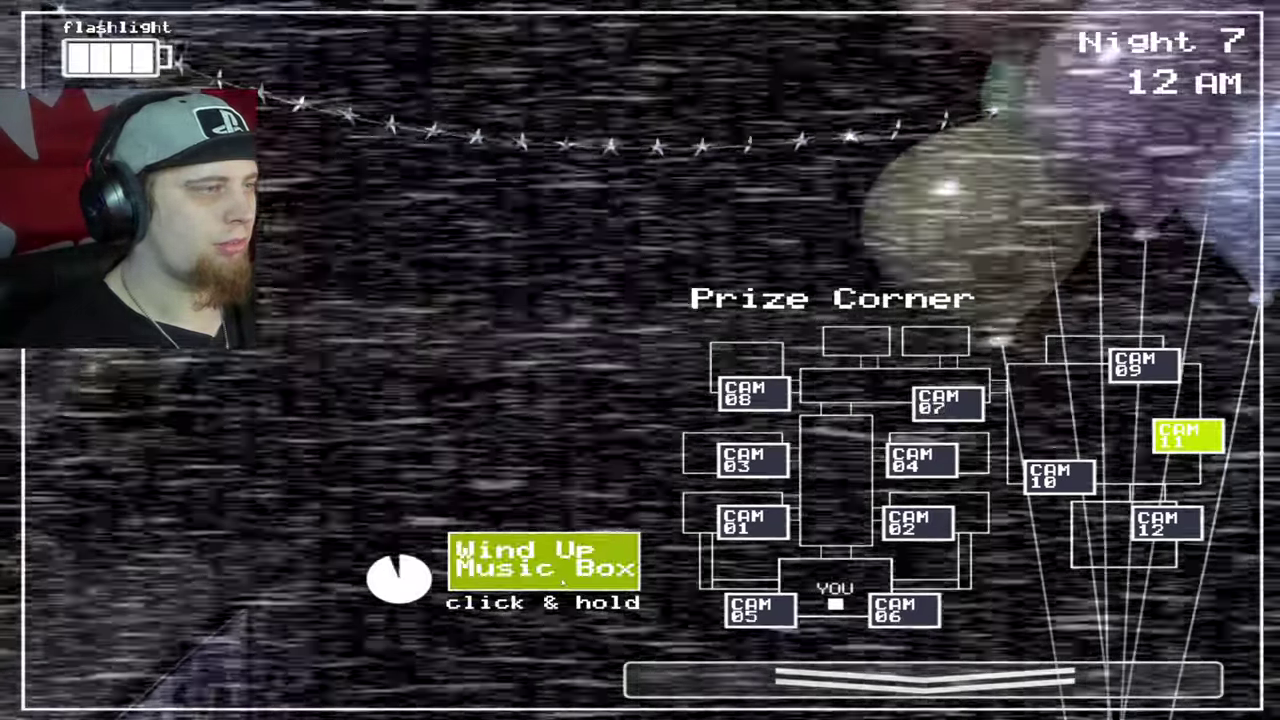
{"action": "left_click", "coordinate": [543, 560]}
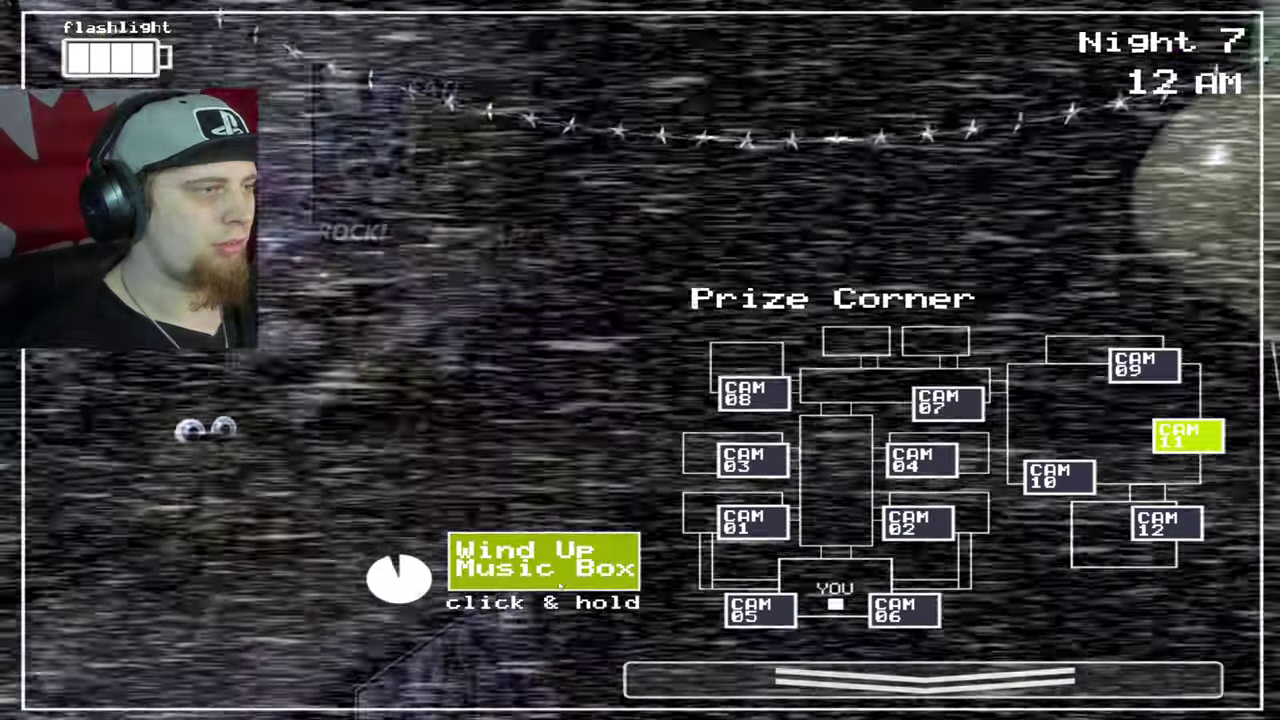
{"action": "left_click", "coordinate": [570, 568]}
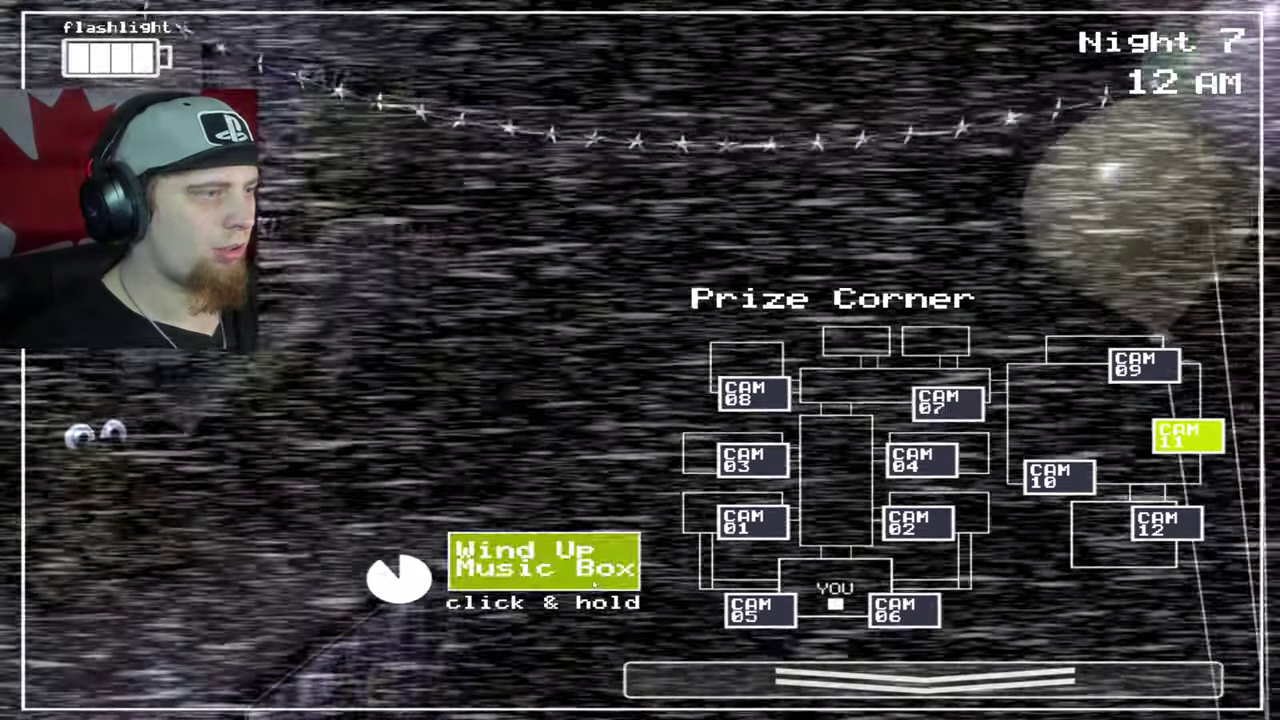
Step: Top up the CAM 11 music box, flash the hallway four times, then rewind it full
{"action": "left_click", "coordinate": [594, 585]}
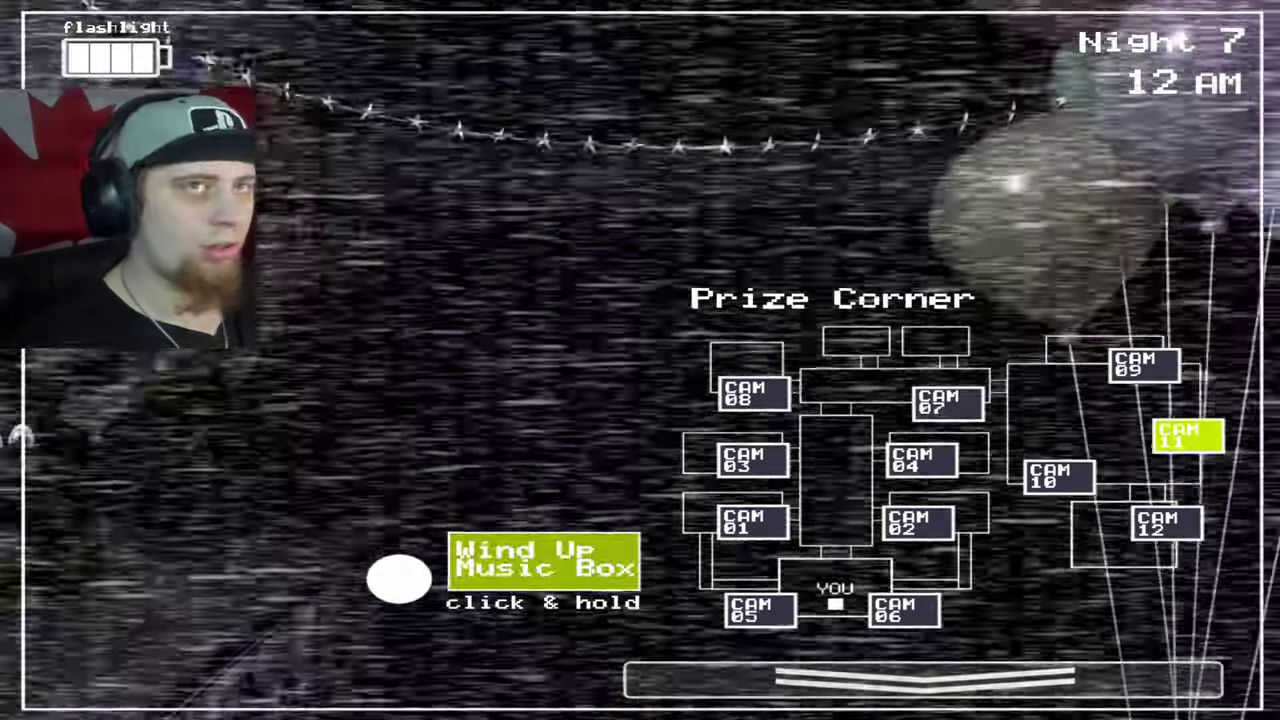
{"action": "key", "text": "ctrl"}
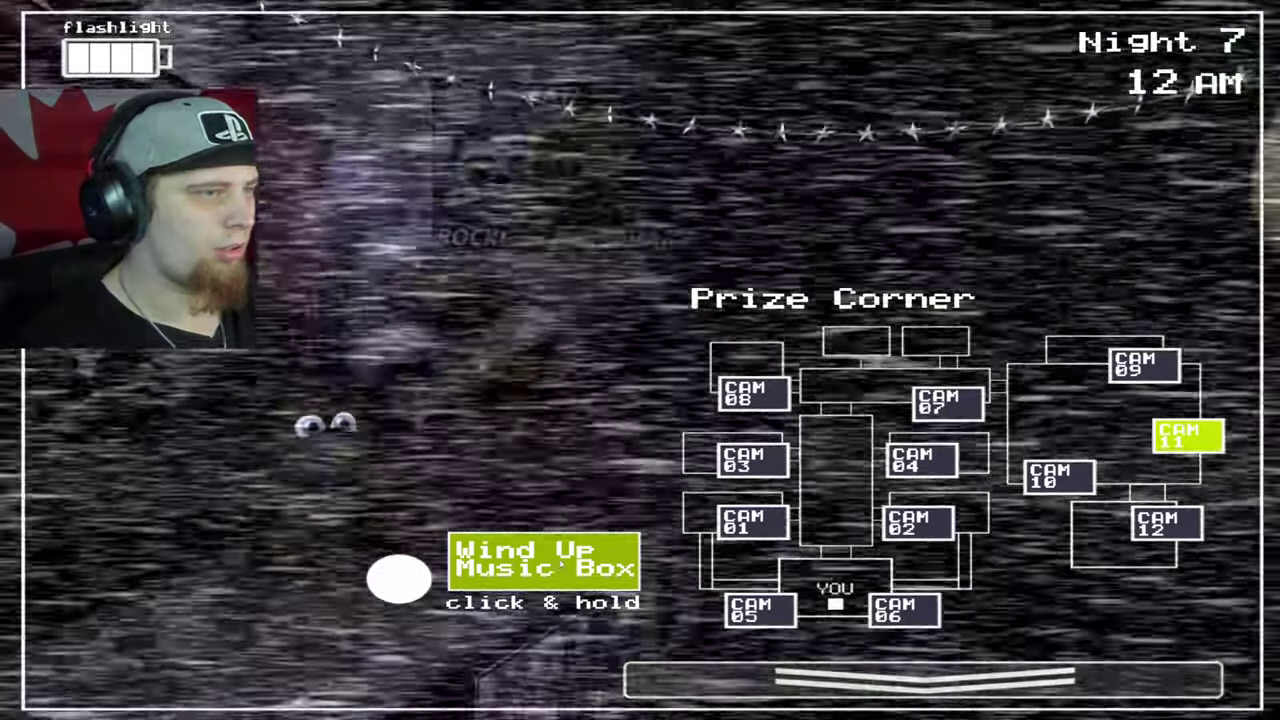
{"action": "key", "text": "ctrl"}
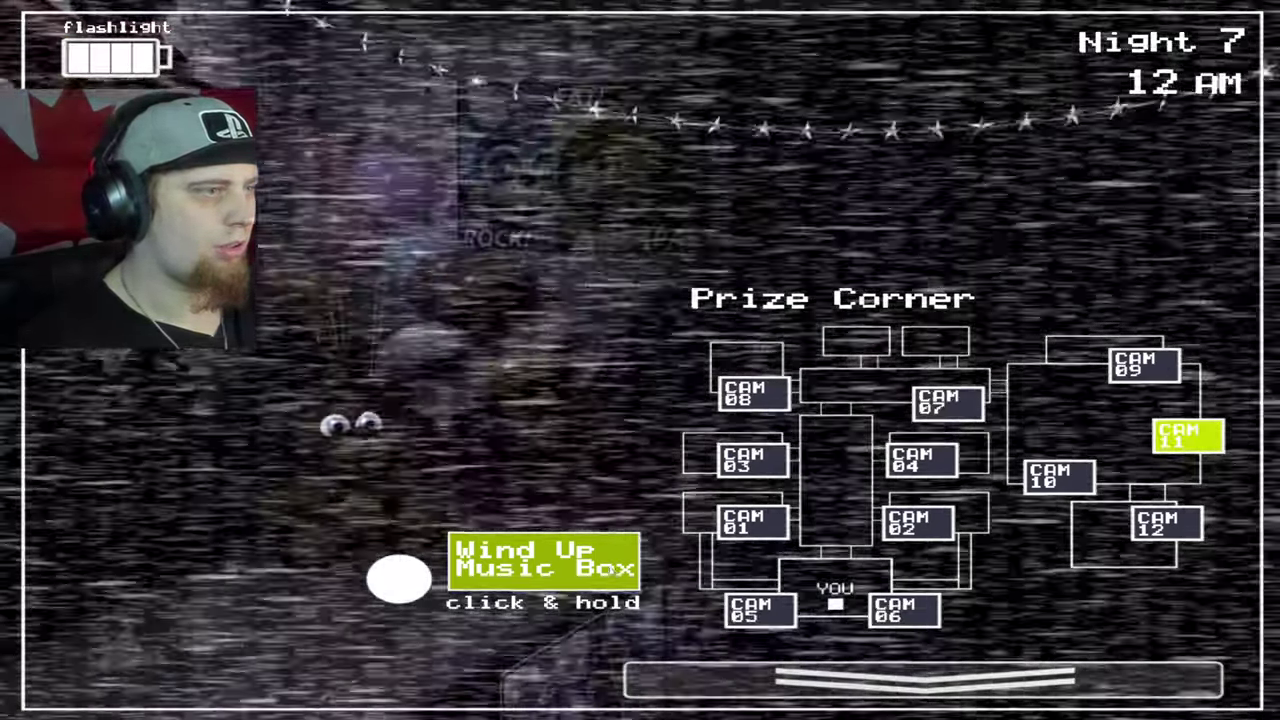
{"action": "key", "text": "ctrl"}
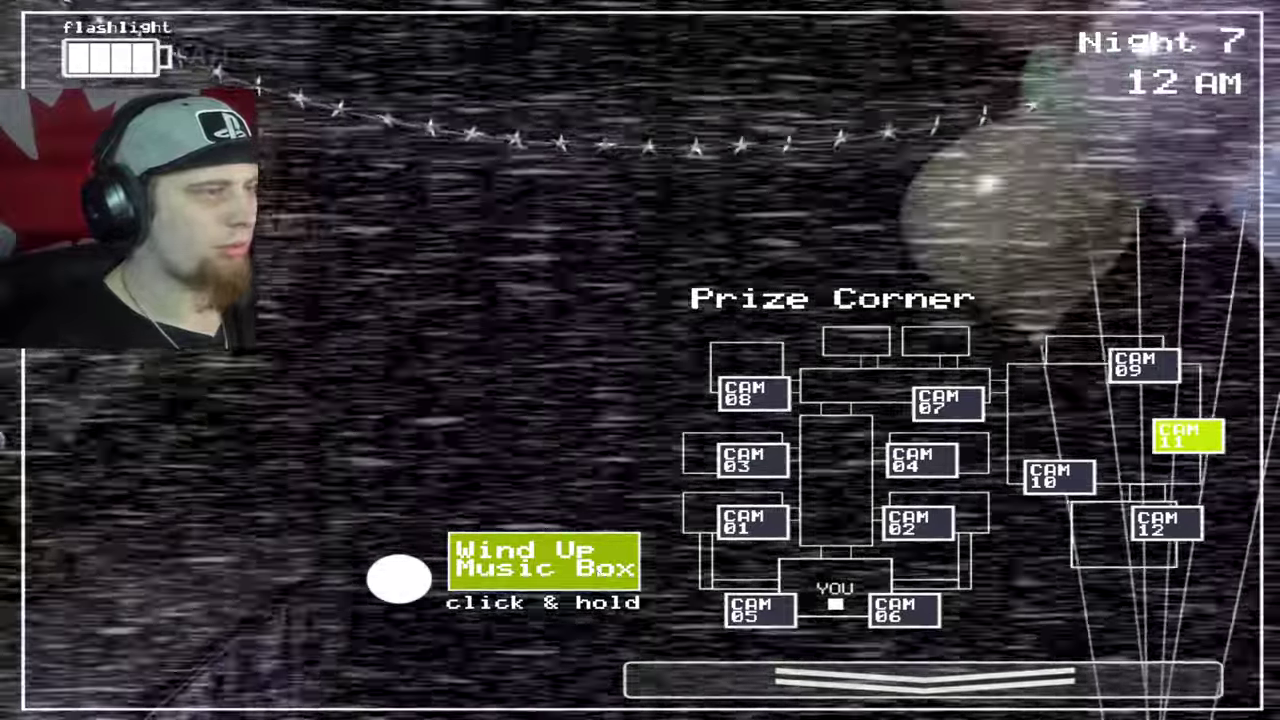
{"action": "key", "text": "ctrl"}
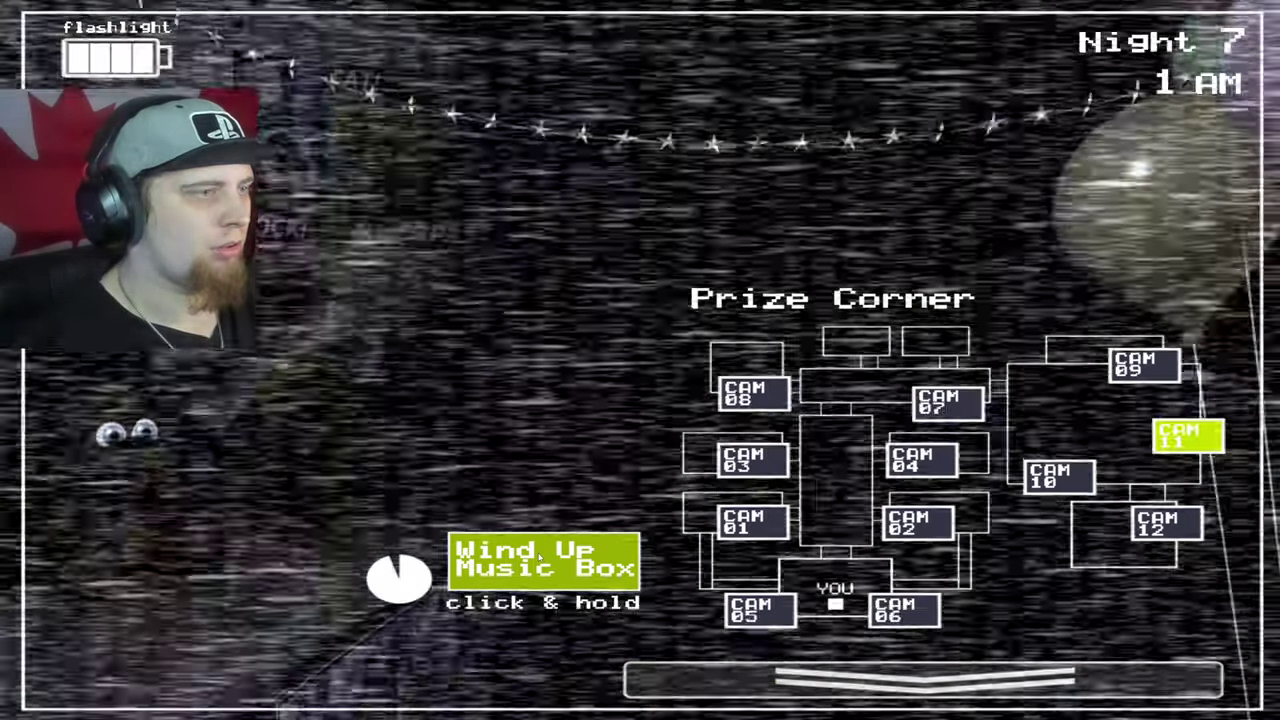
{"action": "left_click", "coordinate": [540, 553]}
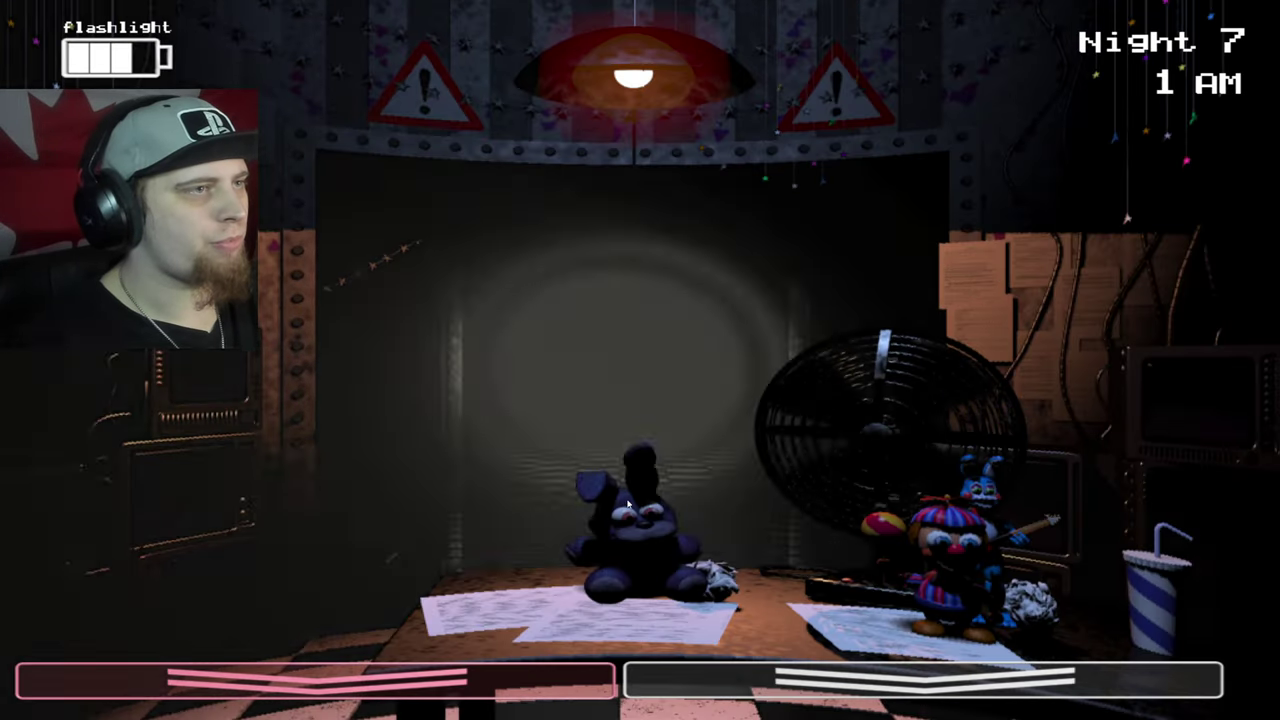
{"action": "mouse_move", "coordinate": [922, 680]}
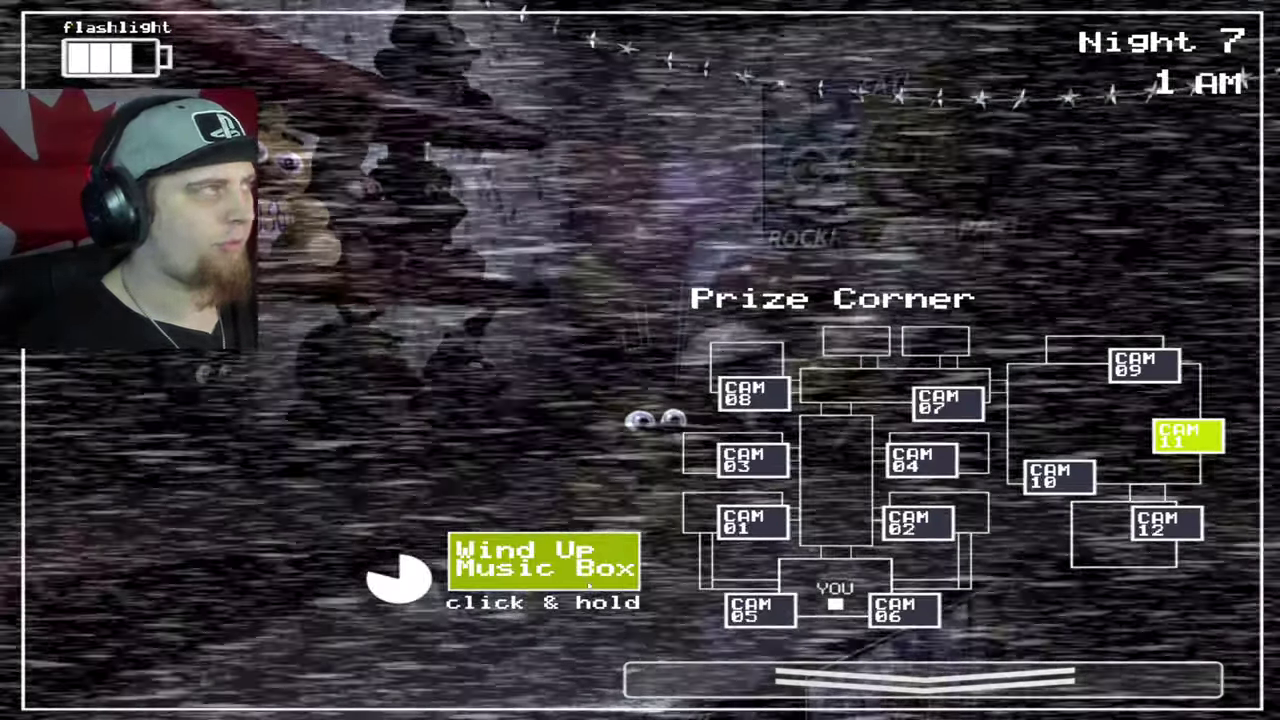
Step: Wind the Prize Corner music box, unmask to flash the hallway, then wind it full
{"action": "left_click", "coordinate": [589, 587]}
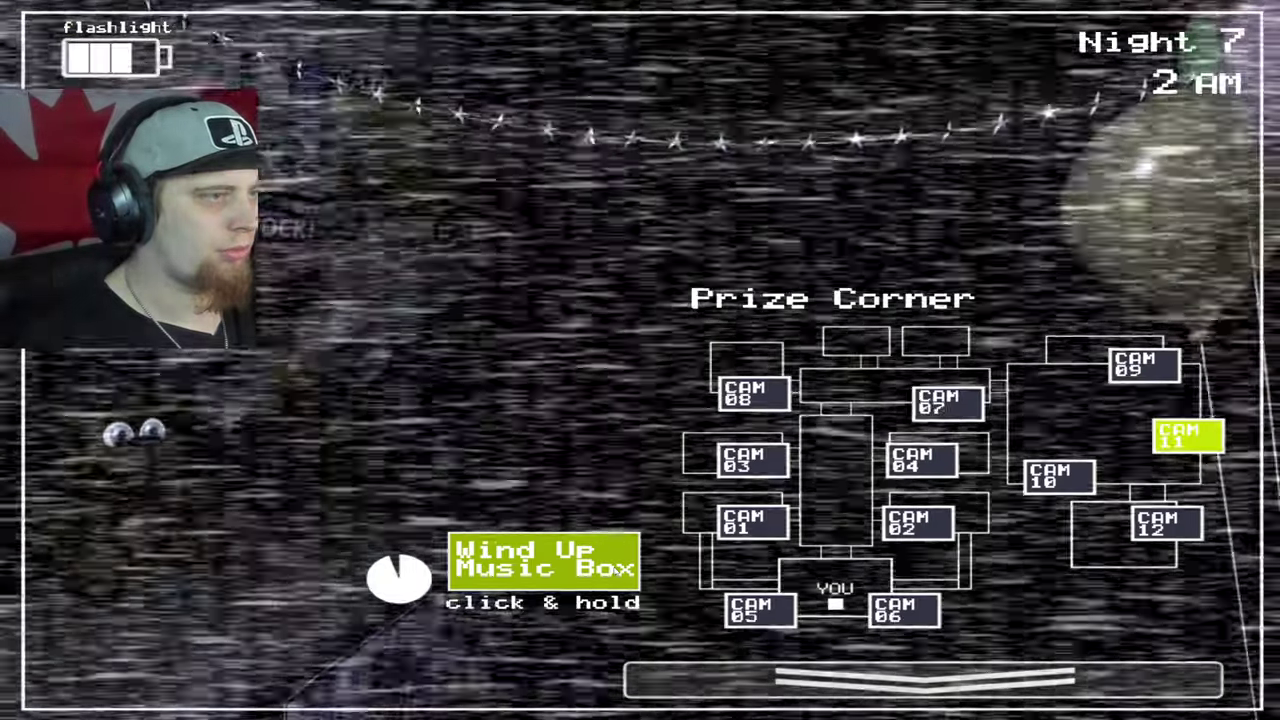
{"action": "left_click", "coordinate": [543, 560]}
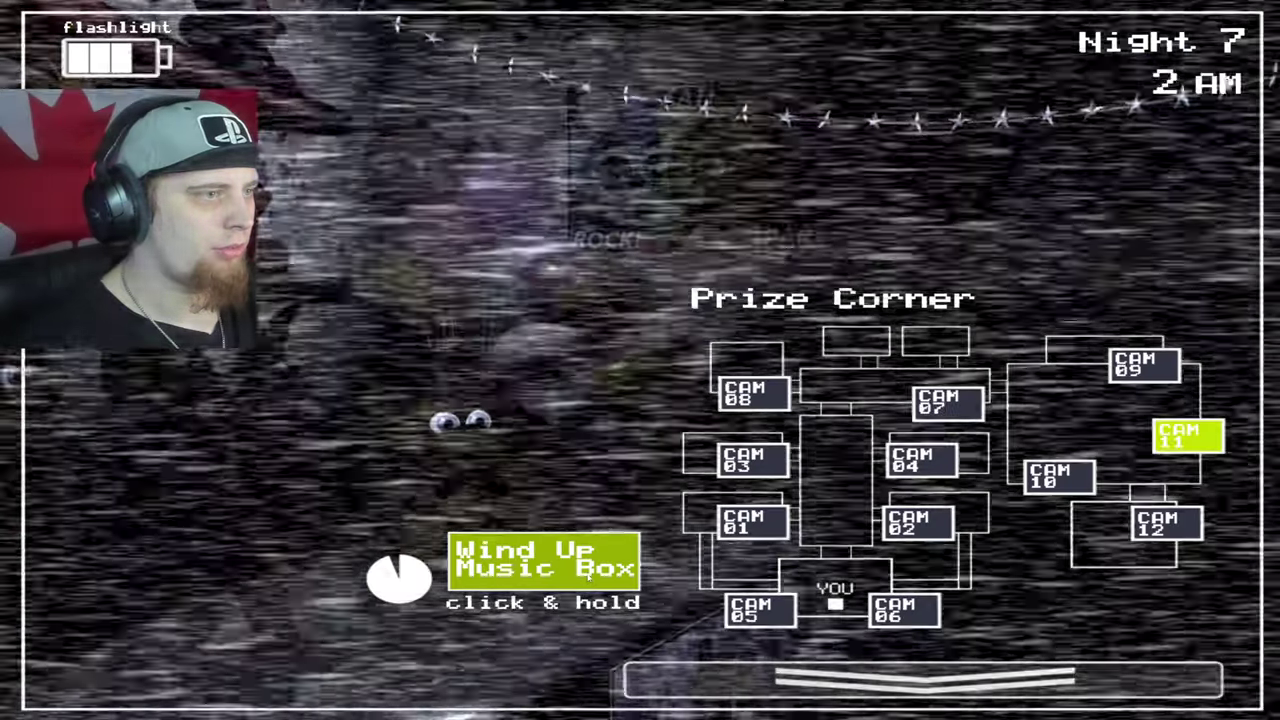
{"action": "left_click", "coordinate": [588, 570]}
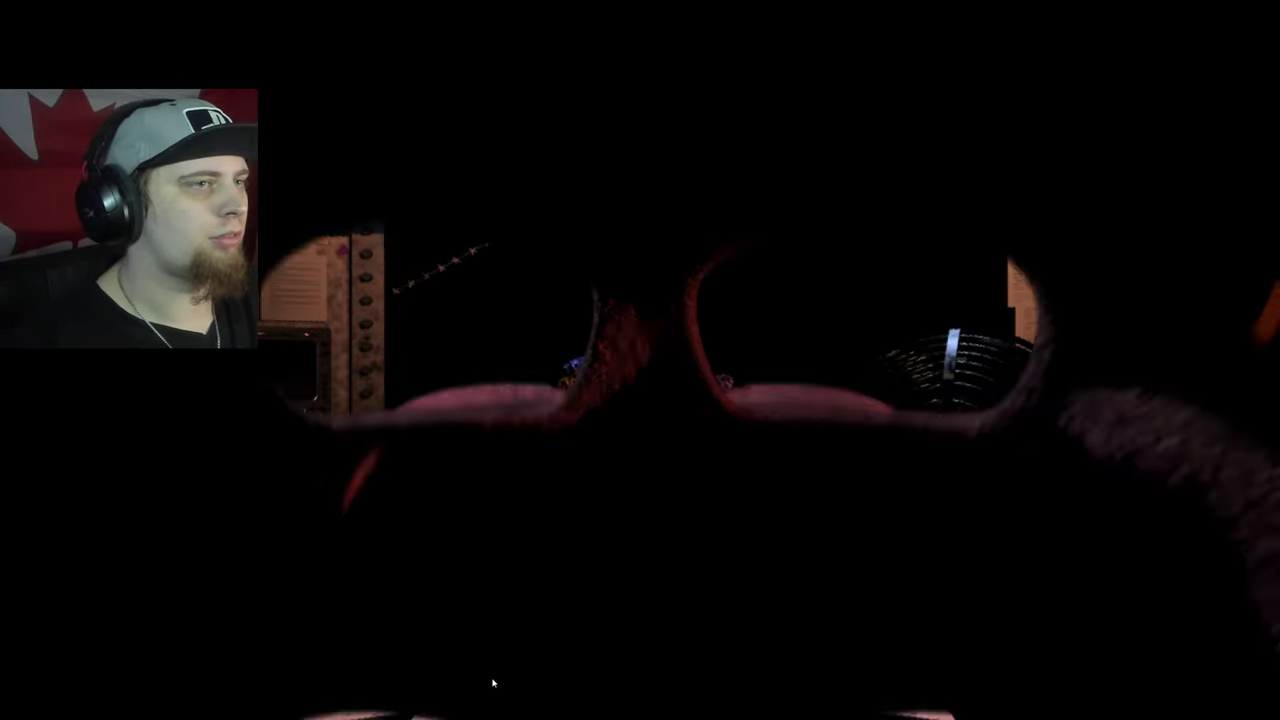
{"action": "key", "text": "ctrl"}
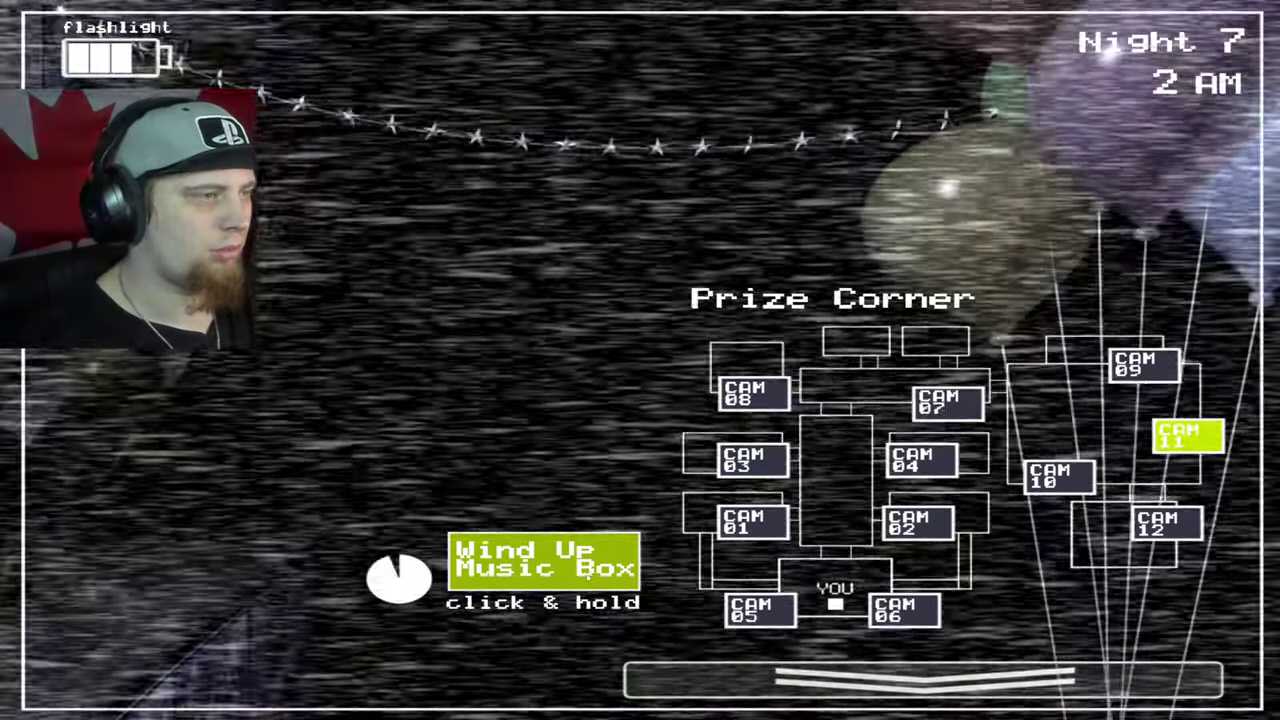
{"action": "left_click", "coordinate": [588, 568]}
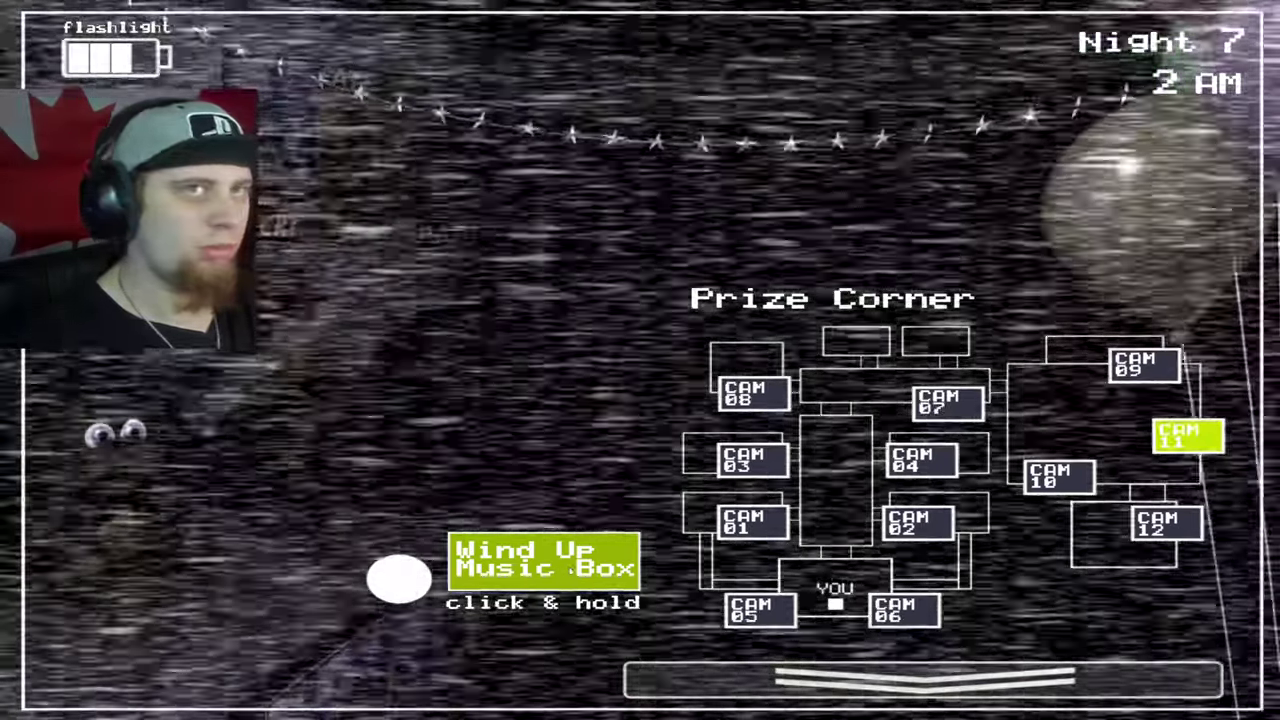
Step: Flash the hallway four times, returning to CAM 11 between checks
{"action": "key", "text": "ctrl"}
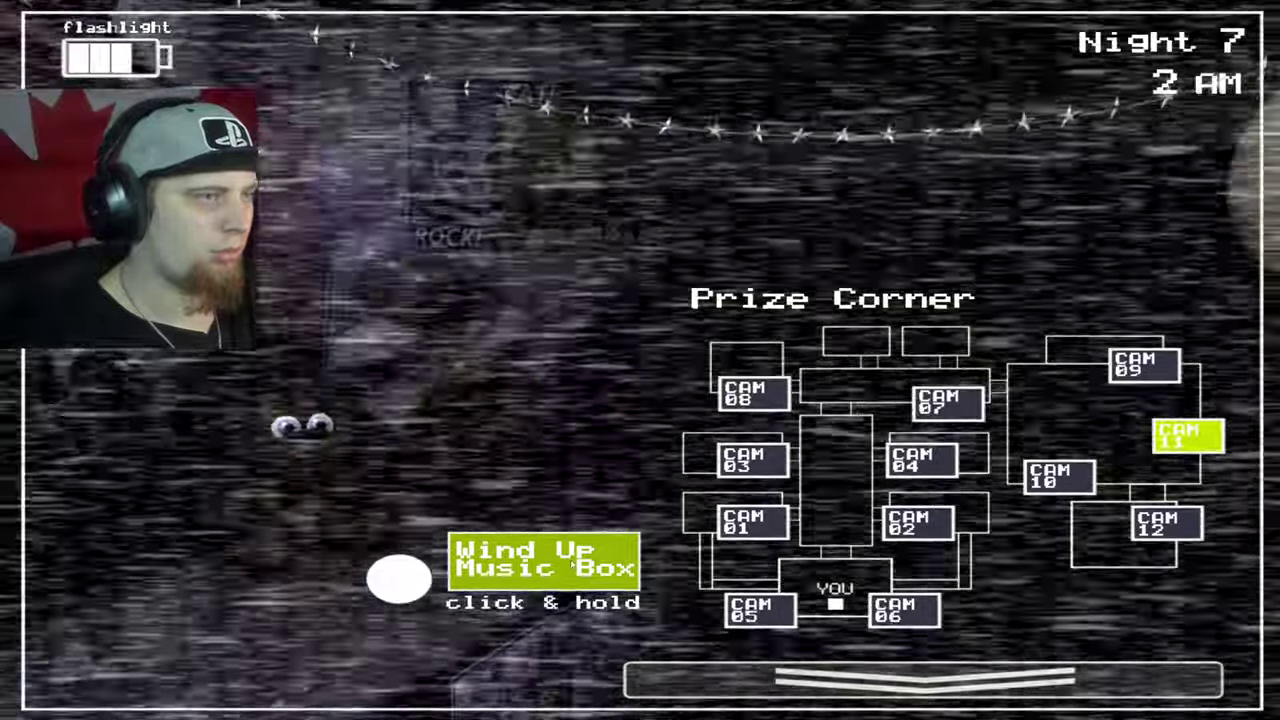
{"action": "key", "text": "ctrl"}
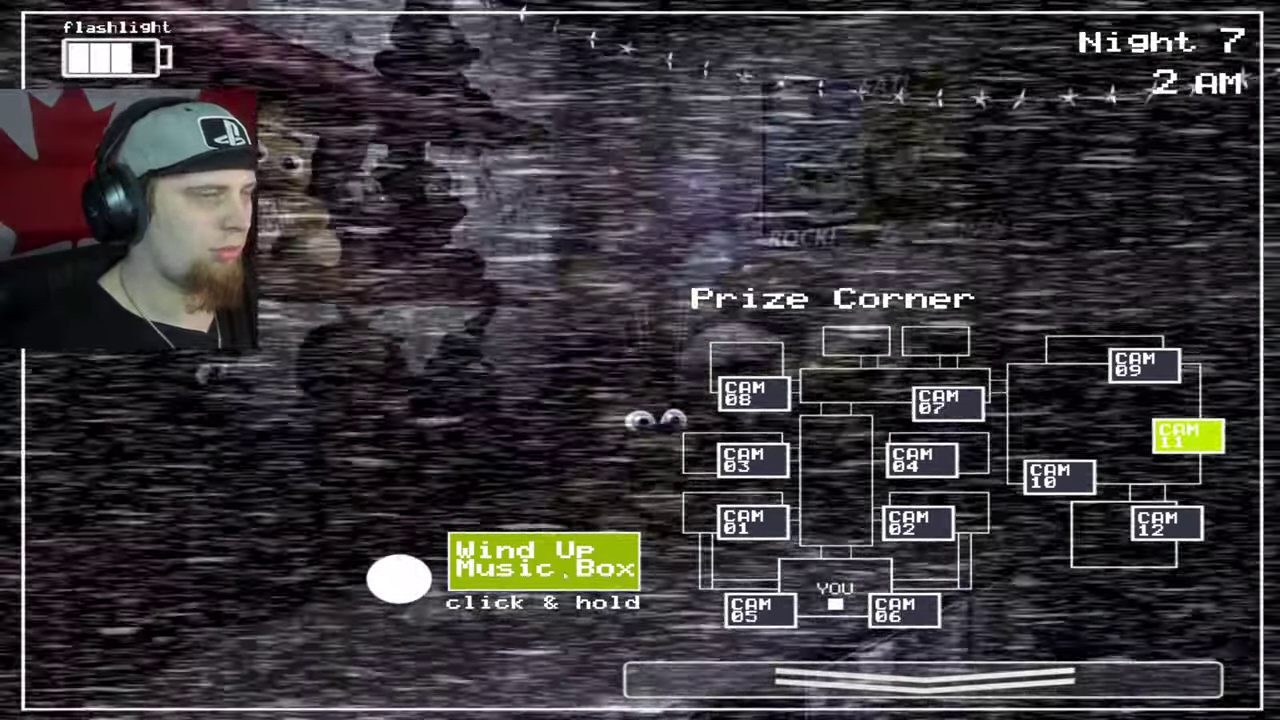
{"action": "key", "text": "ctrl"}
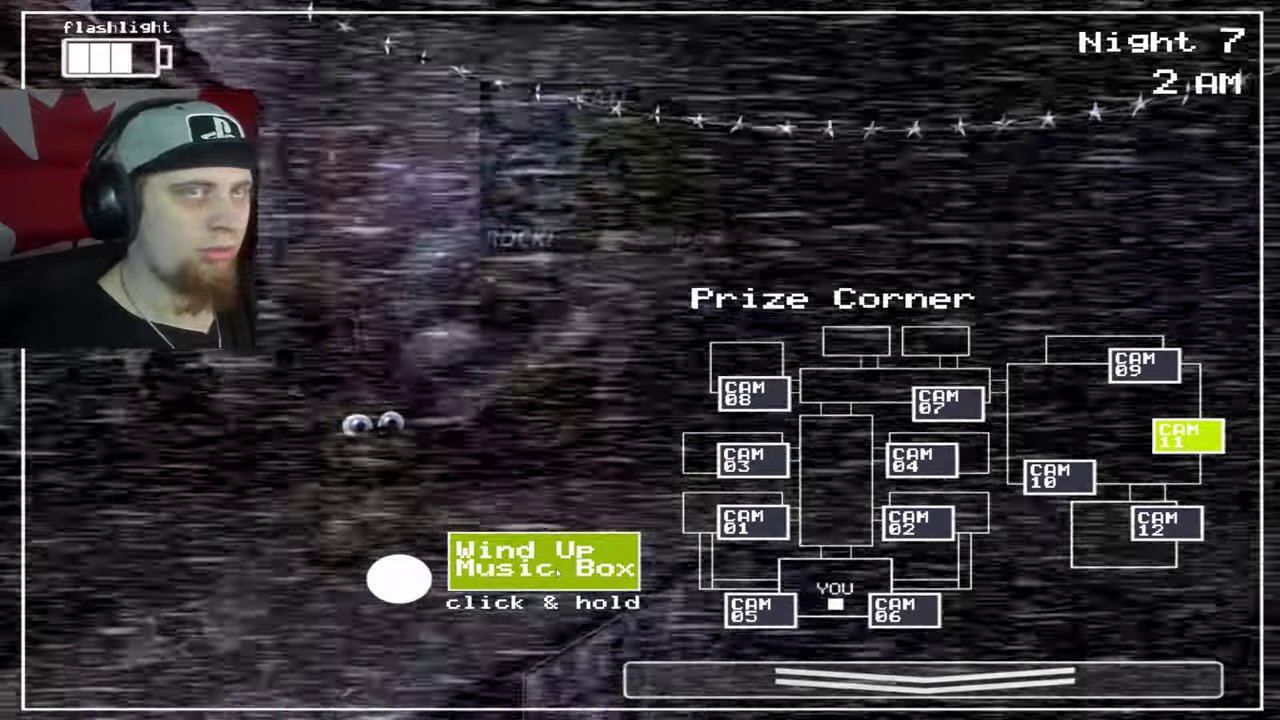
{"action": "key", "text": "ctrl"}
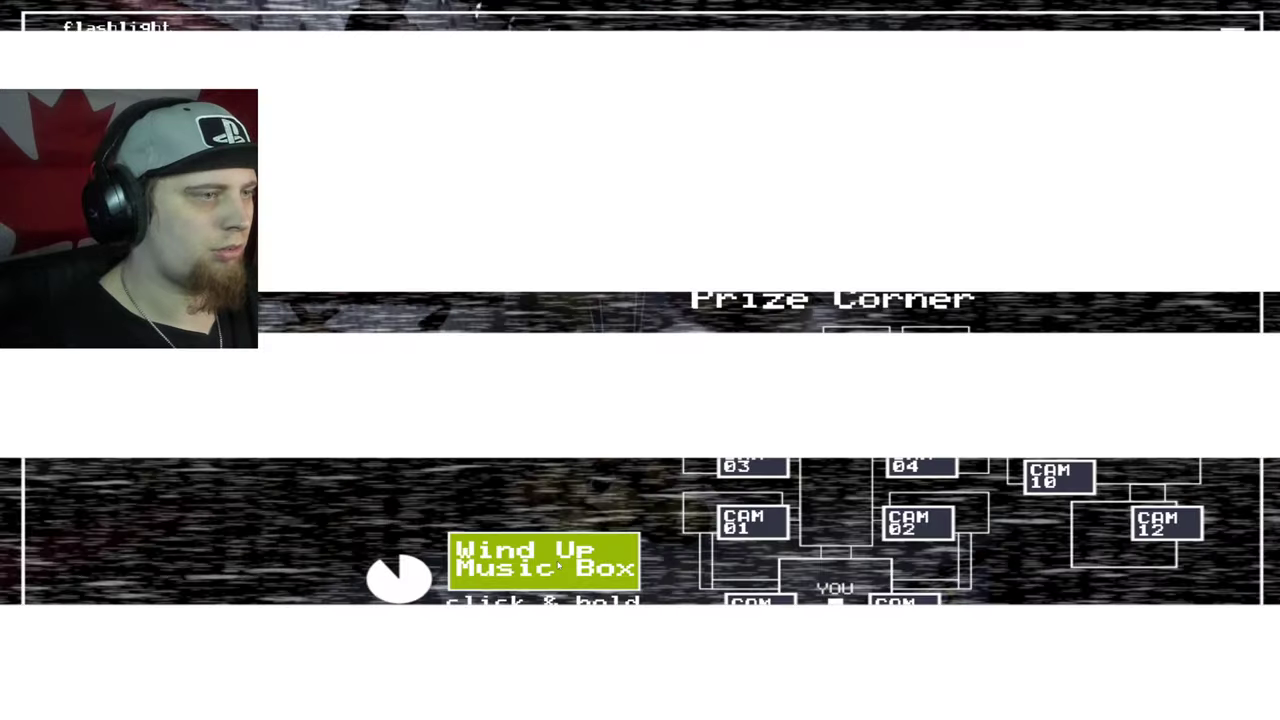
Step: Hold Wind Up Music Box on CAM 11 until full, then flash the hallway
{"action": "left_click_drag", "start_coordinate": [557, 566], "coordinate": [557, 566]}
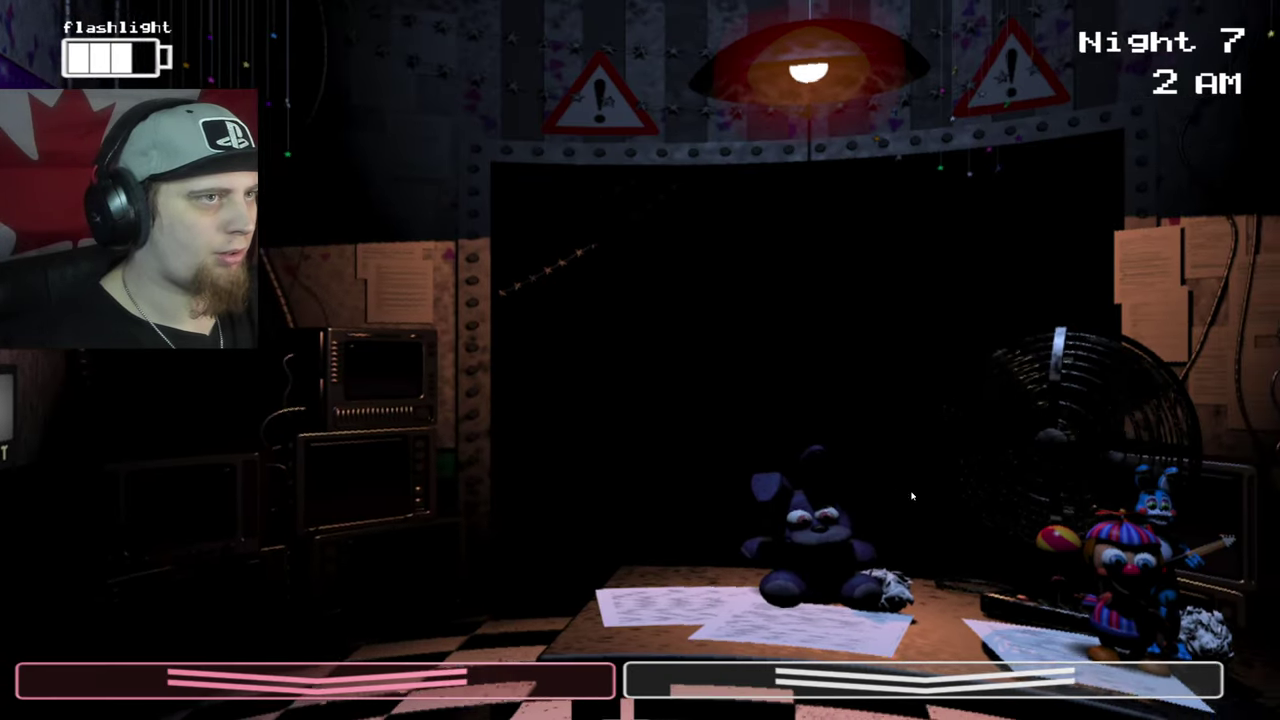
{"action": "key", "text": "ctrl"}
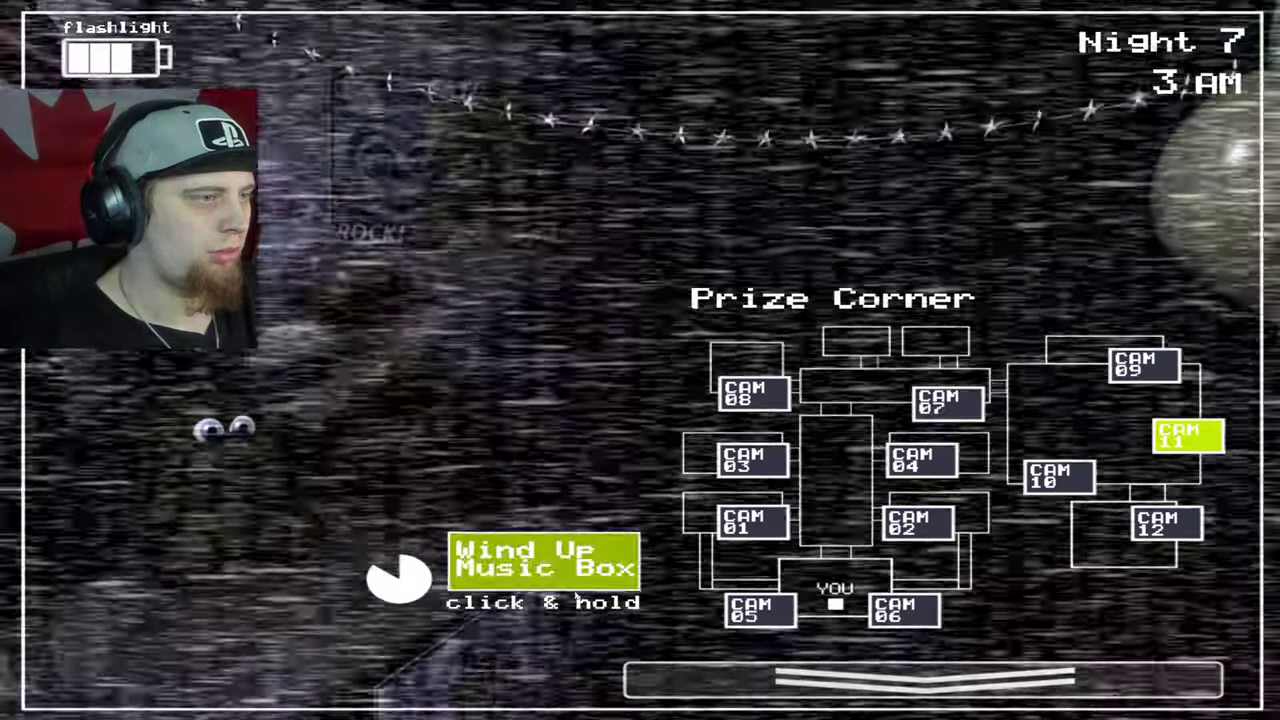
Step: Wind the CAM 11 music box full twice, then briefly flash the hallway
{"action": "left_click", "coordinate": [545, 560]}
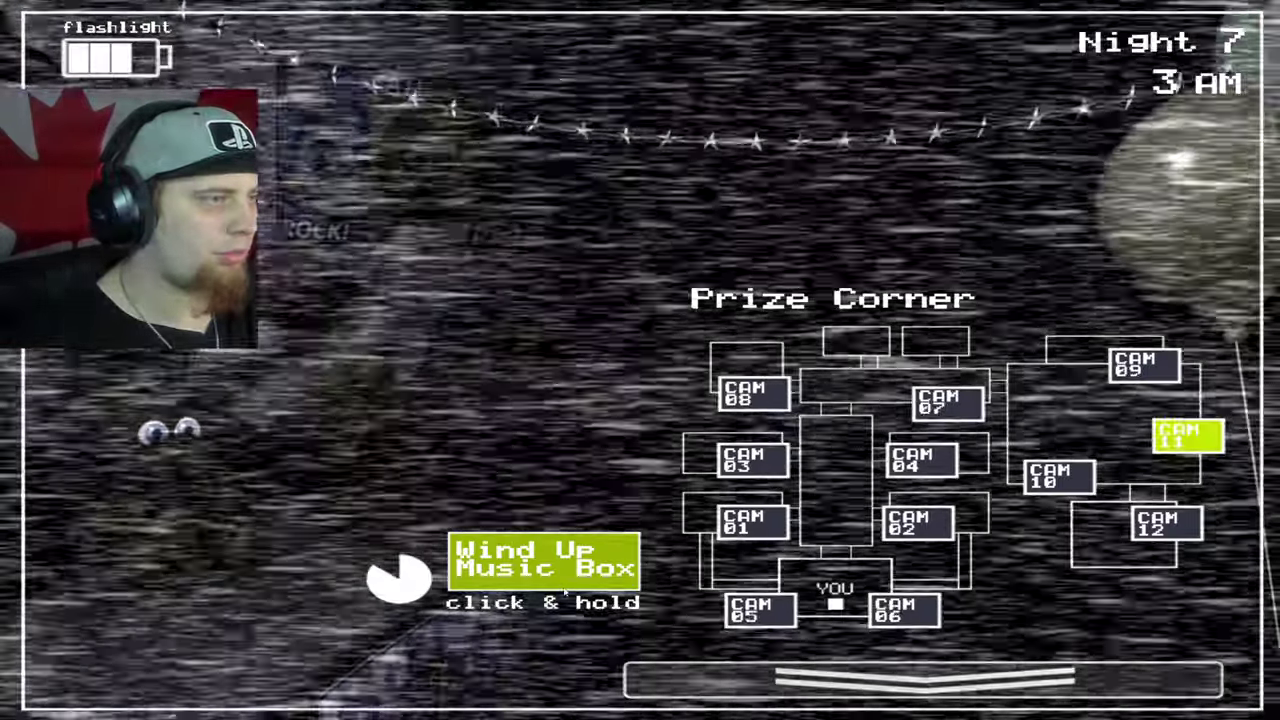
{"action": "left_click", "coordinate": [572, 567]}
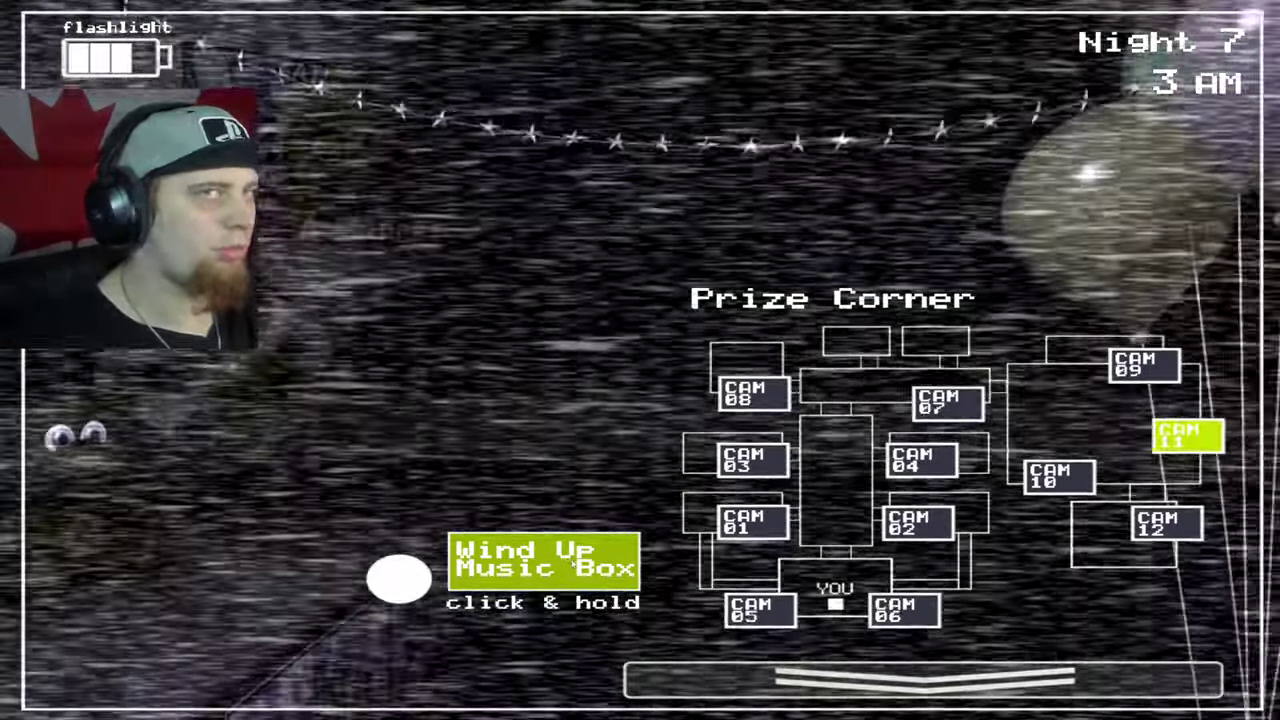
{"action": "key", "text": "ctrl"}
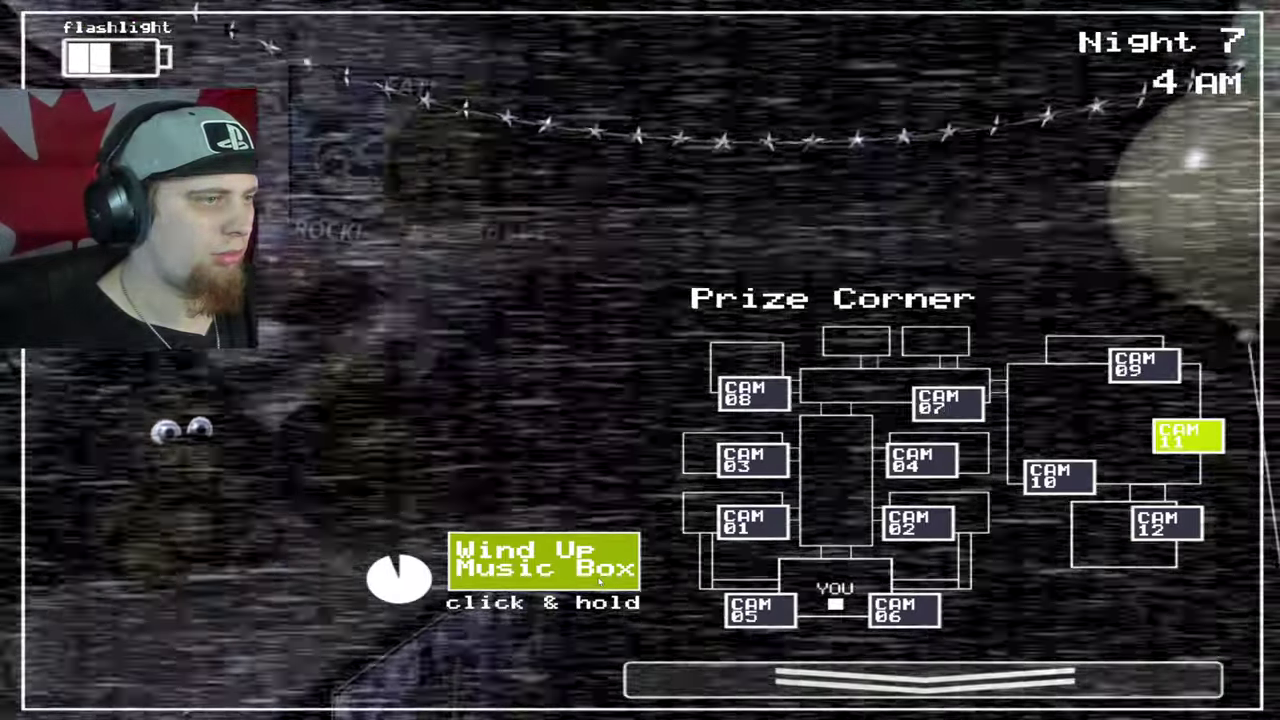
Step: Rewind the drained Prize Corner music box to full on CAM 11
{"action": "left_click", "coordinate": [600, 578]}
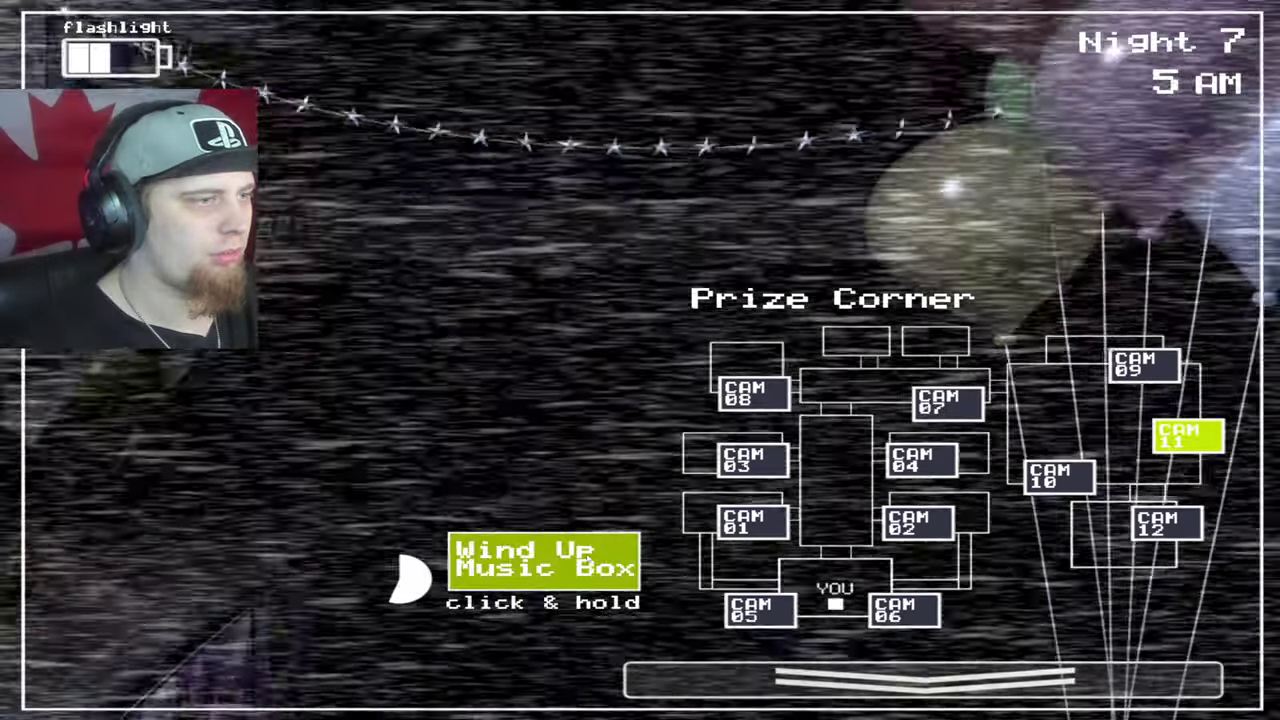
Step: Hold Wind Up Music Box twice to refill the Prize Corner box completely
{"action": "left_click", "coordinate": [543, 560]}
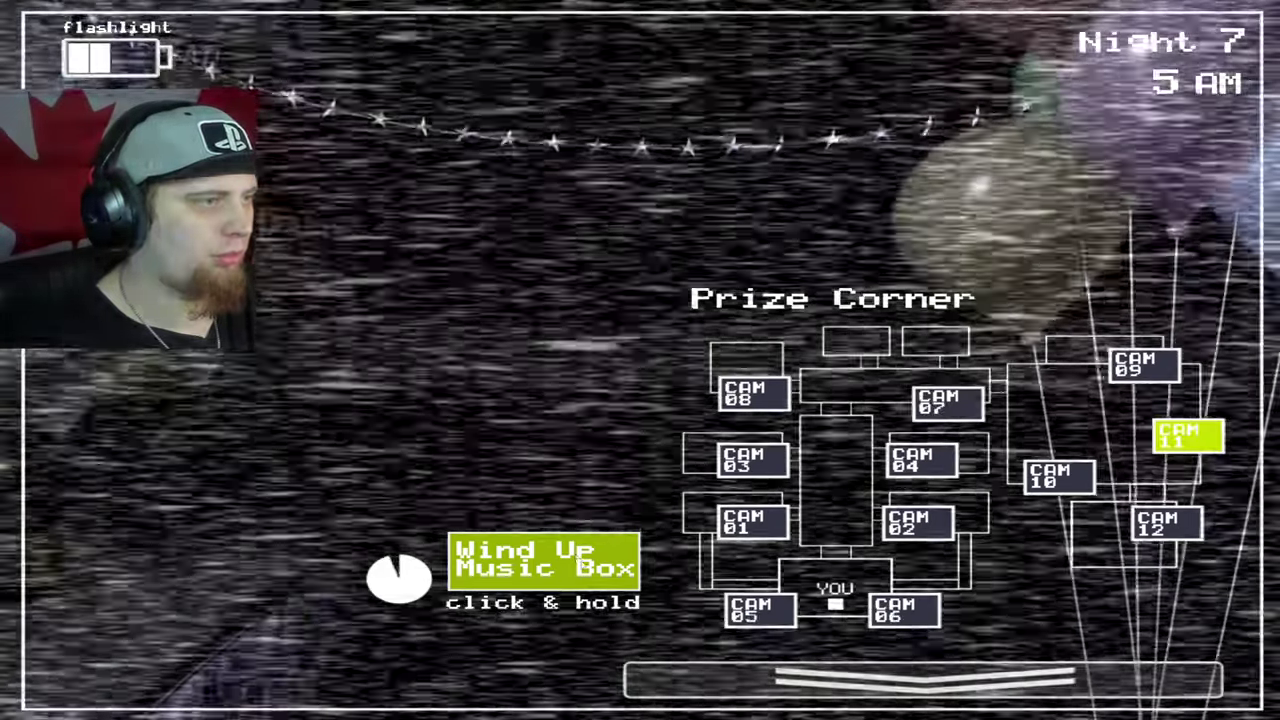
{"action": "left_click", "coordinate": [543, 560]}
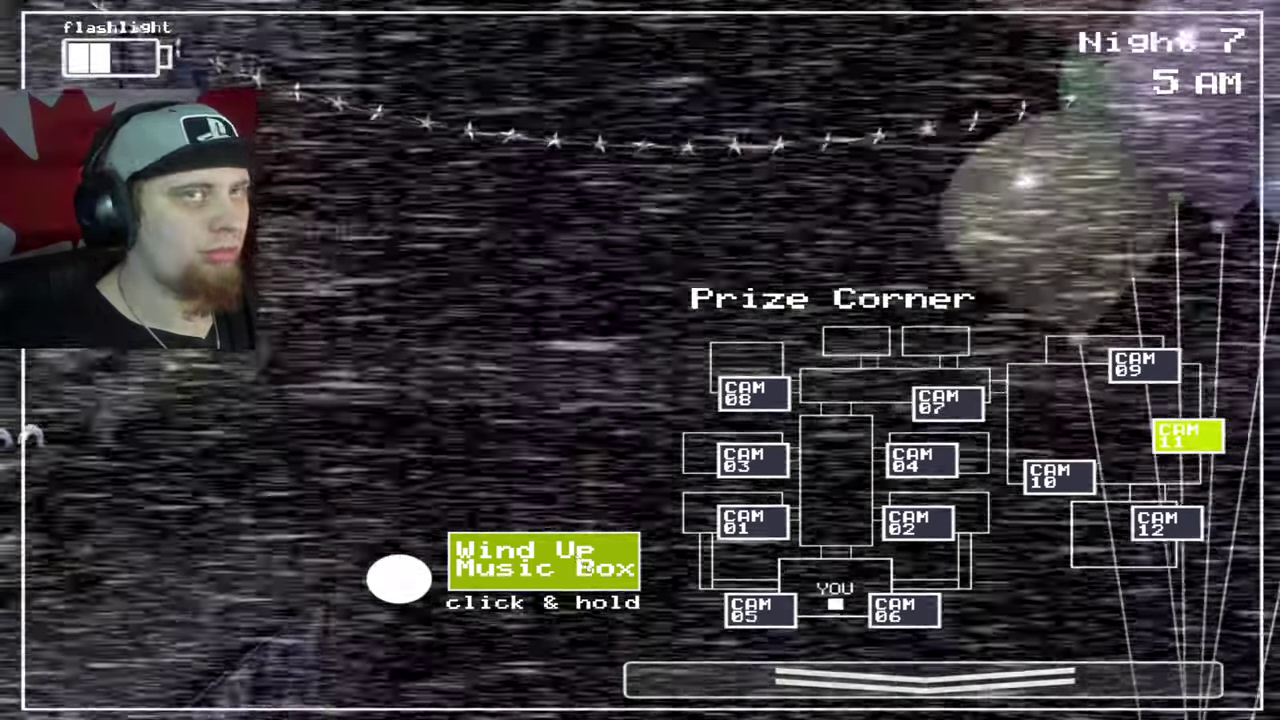